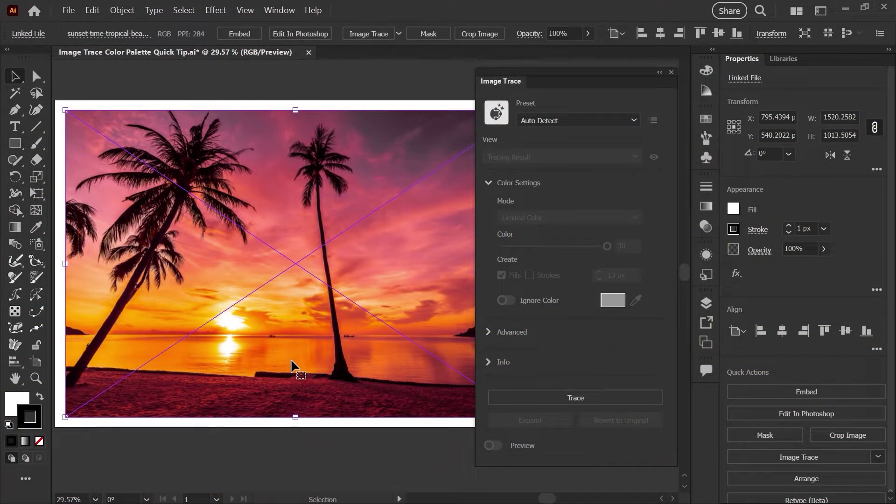
Paste the sunset beach photo and embed it in the document
key("ctrl+v")
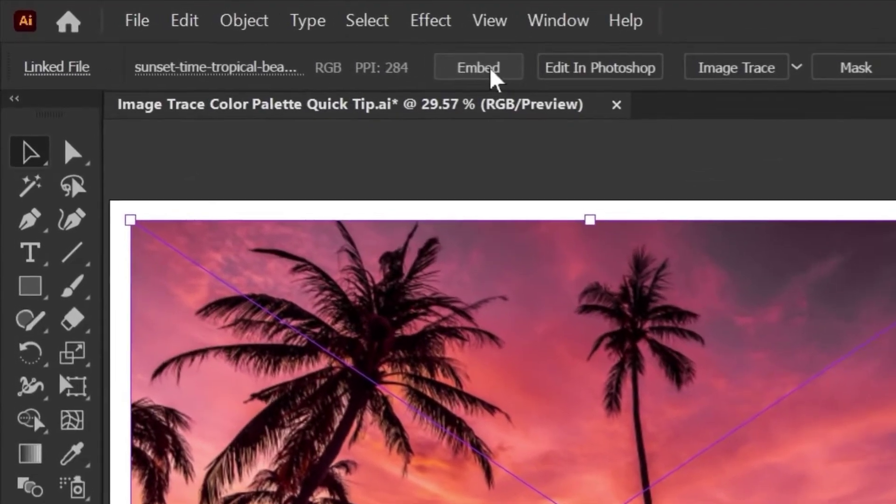
left_click(436, 62)
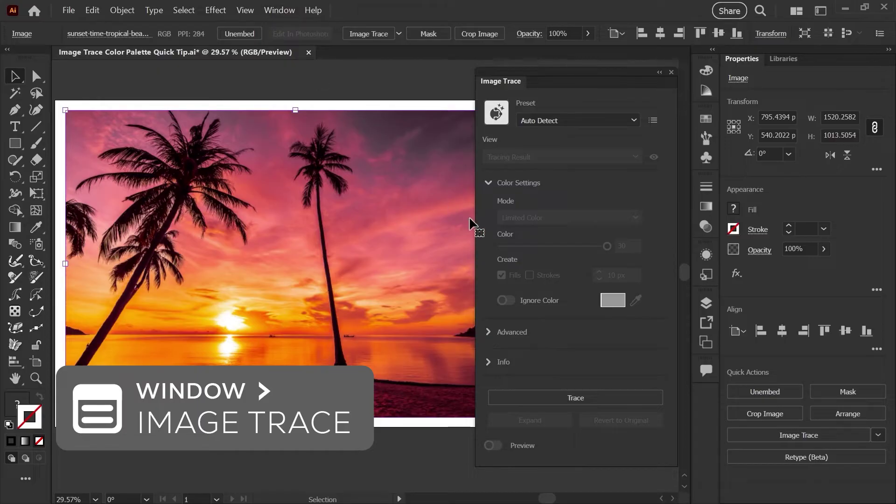
Trace the photo with the Photo preset, accepting the slow-tracing warning
left_click(568, 125)
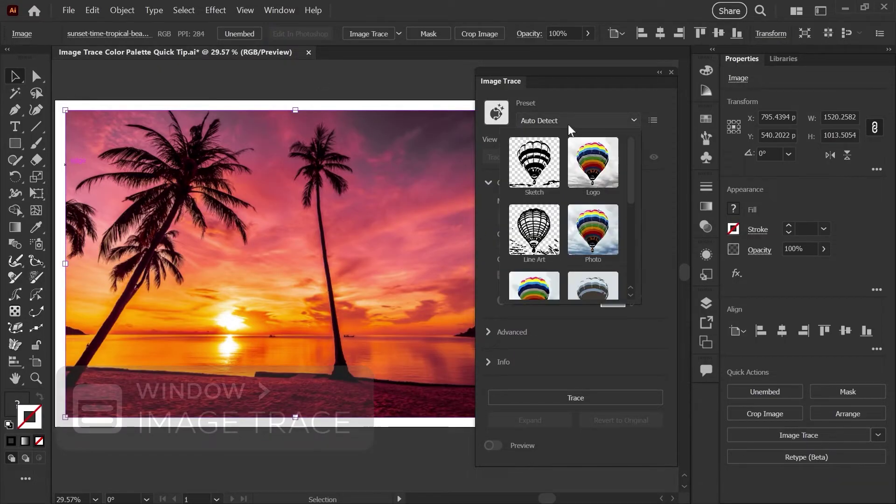
left_click(600, 236)
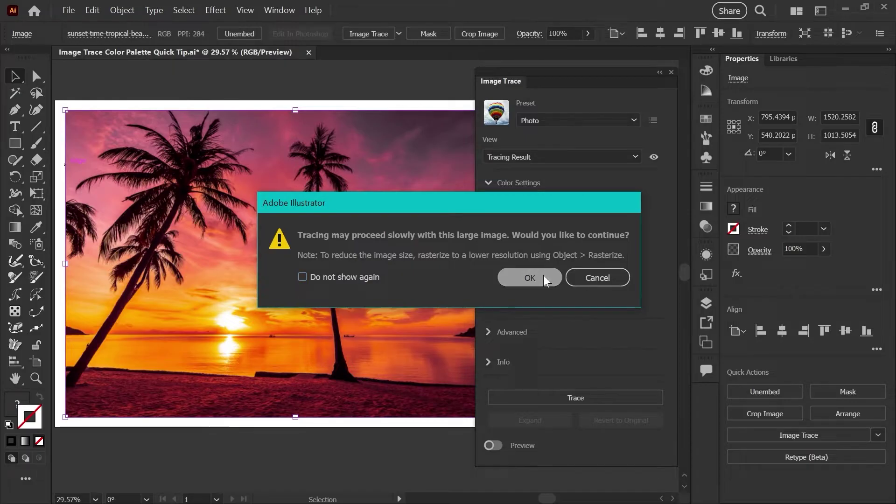
left_click(530, 278)
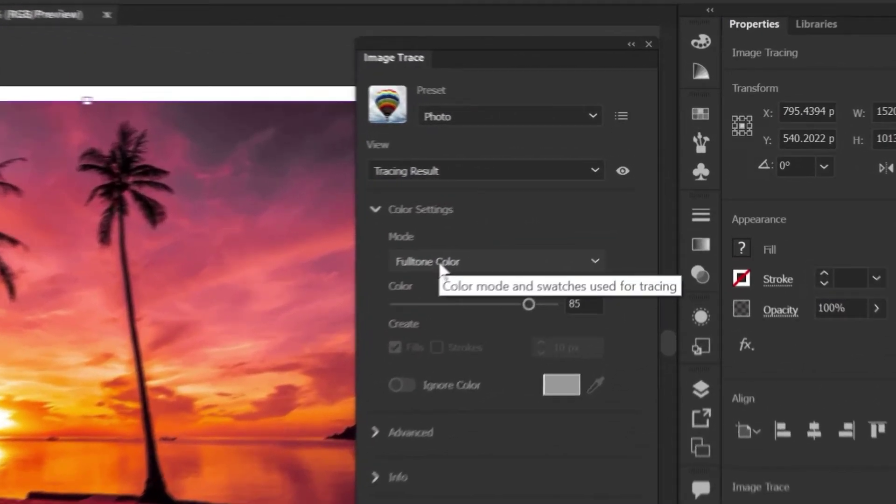
Set the trace Mode to Limited Color with the Color slider at 12
left_click(532, 218)
left_click(385, 329)
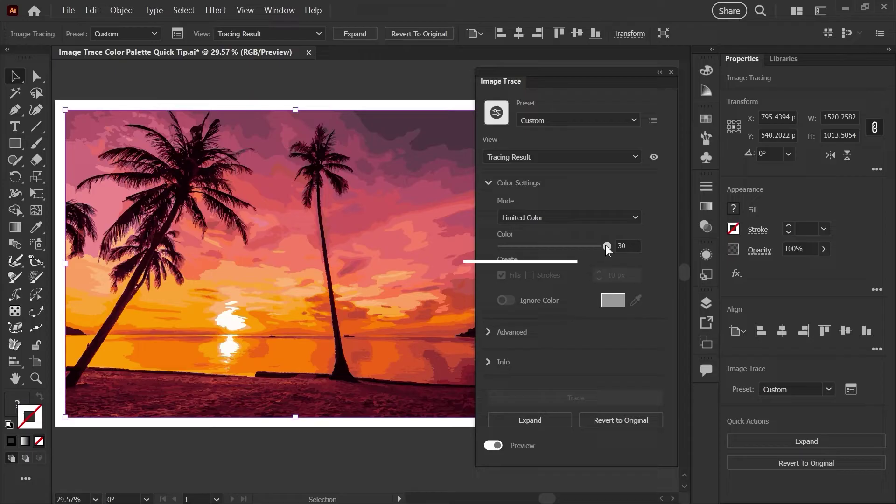
left_click_drag(605, 245, 539, 243)
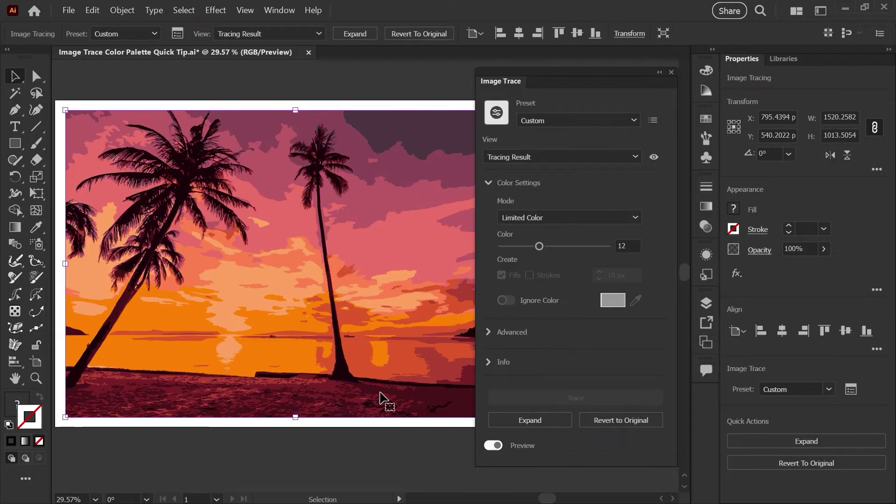
Expand the 12-color tracing into vector paths and close the Image Trace panel
left_click(506, 424)
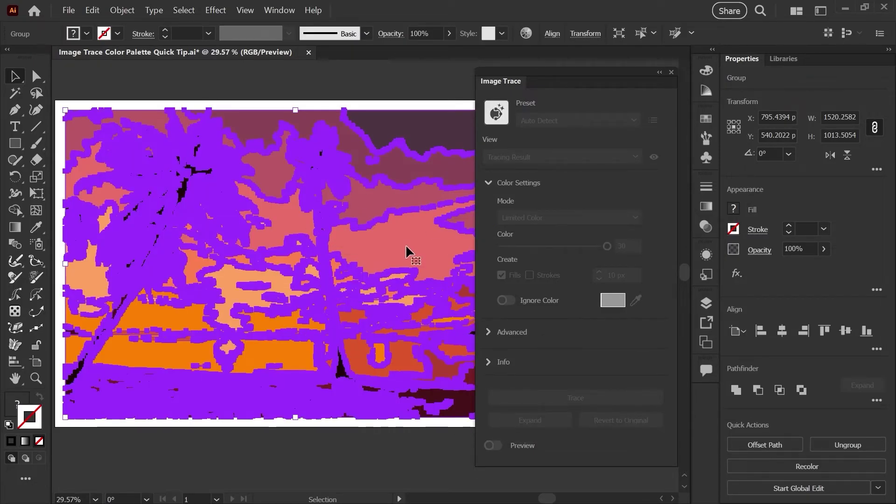
left_click(671, 74)
Create a new color group in Swatches from the selected traced artwork
left_click(706, 119)
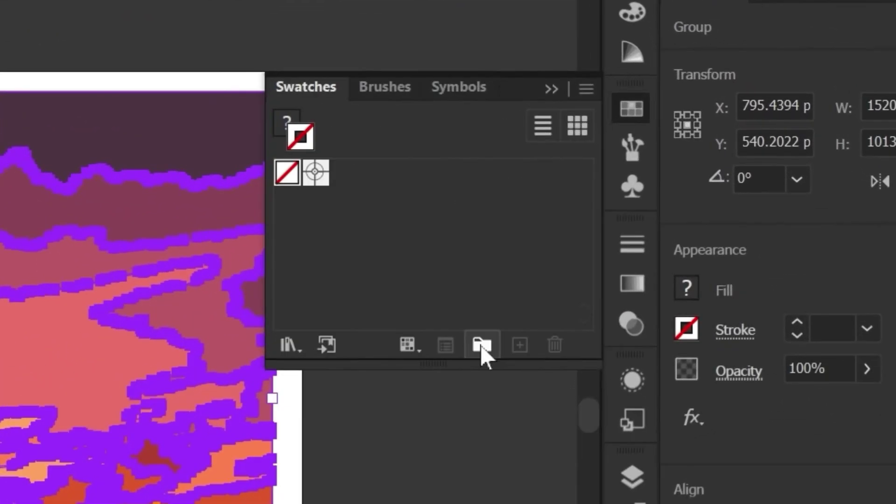
left_click(481, 345)
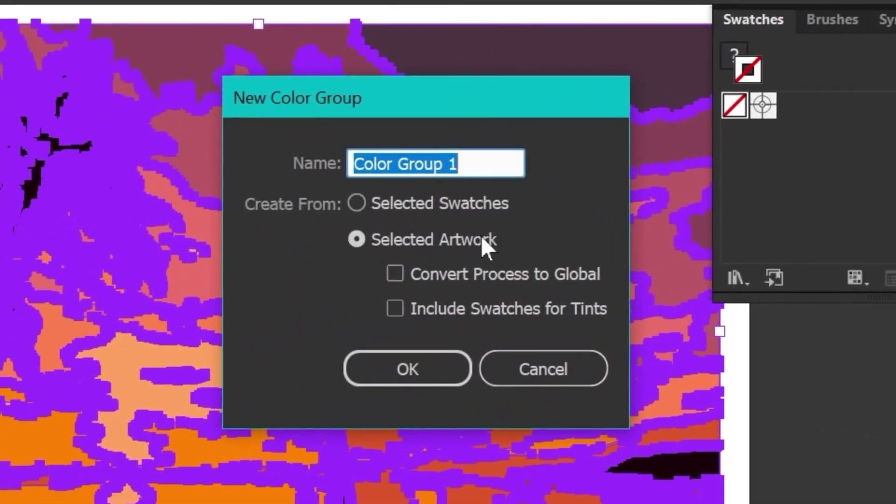
left_click(426, 377)
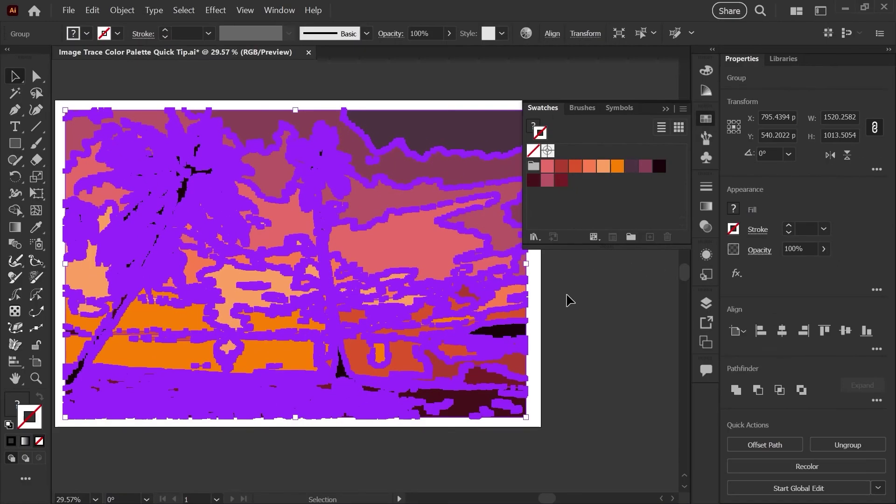
Deselect the expanded sunset artwork with Ctrl+Shift+A
key("ctrl+shift+a")
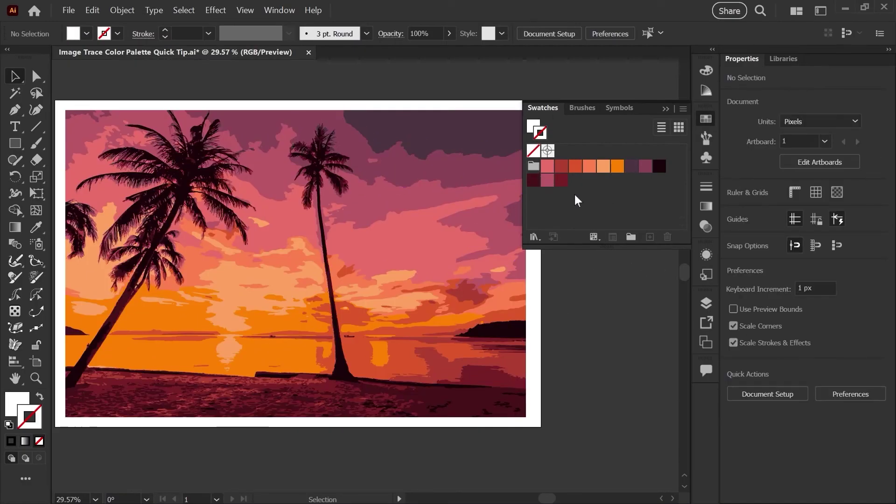